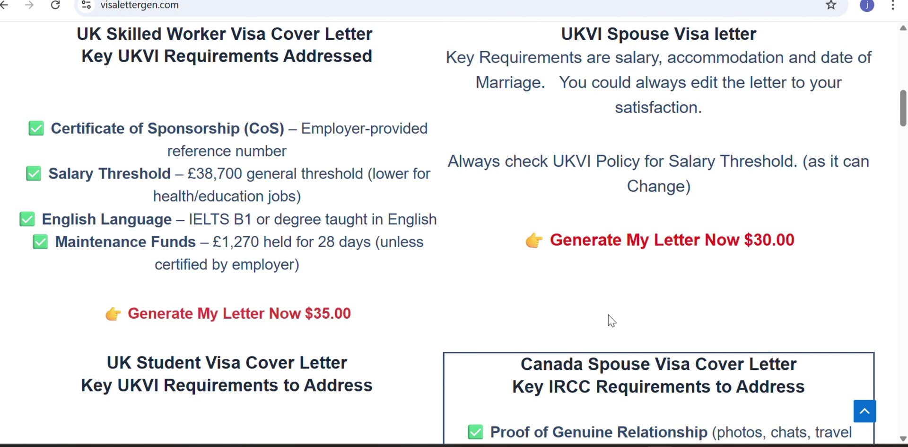
# Step: Open the UKVI Spouse Visa letter generator and enter "london" as the UKVI address
pyautogui.click(634, 241)
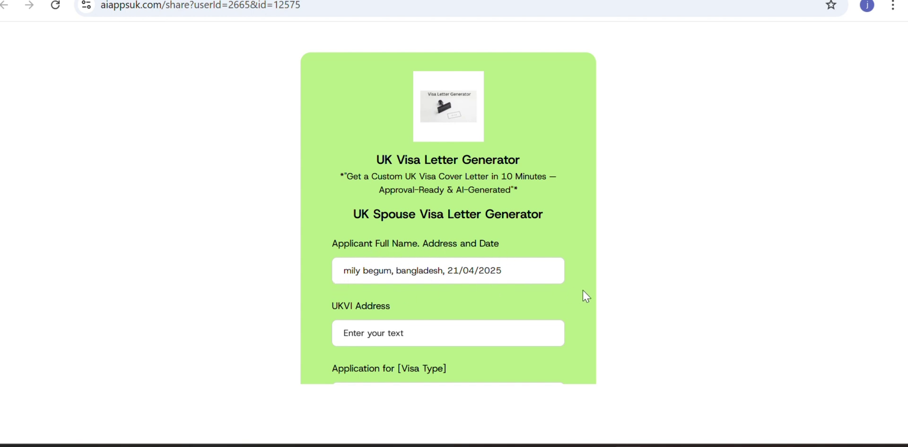
pyautogui.scroll(-2, 587, 296)
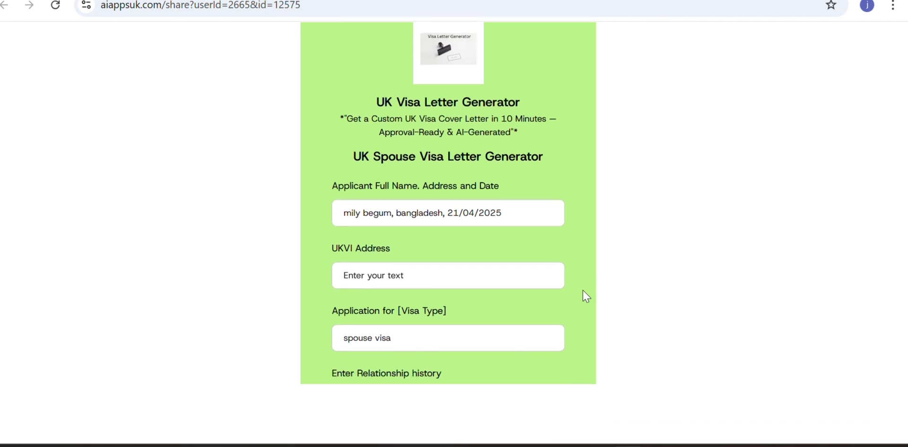
pyautogui.click(417, 279)
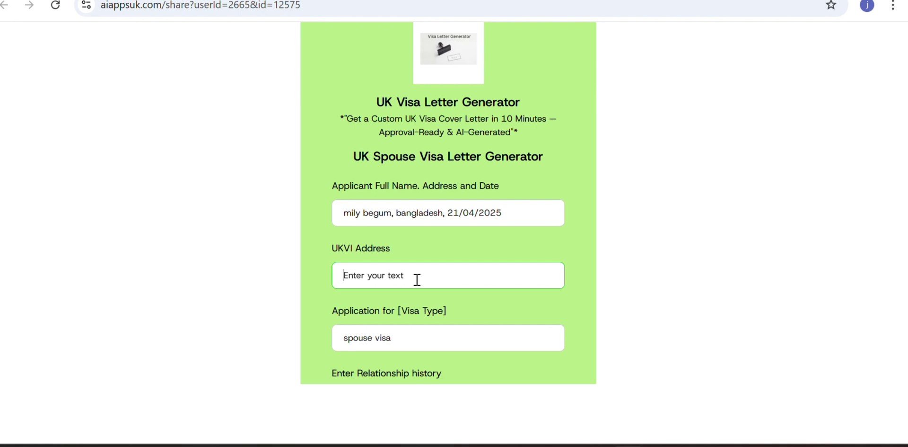
pyautogui.write('london')
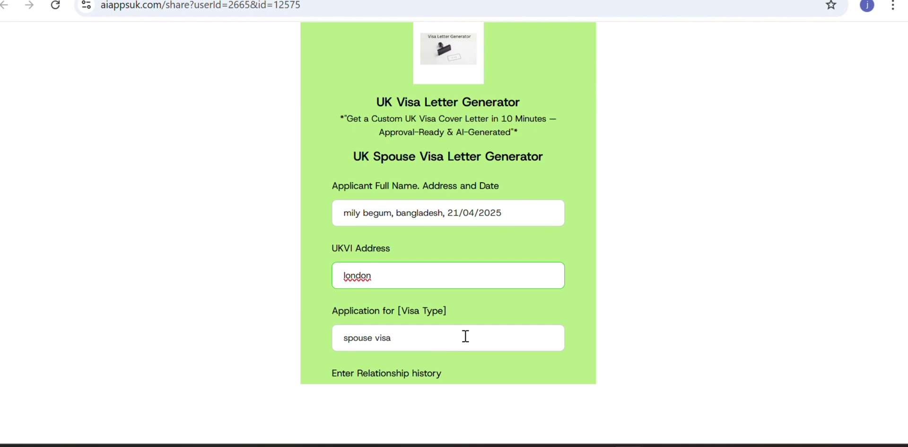
pyautogui.click(577, 311)
# Step: Check the remaining prefilled spouse visa details and generate the letter
pyautogui.scroll(-3, 576, 311)
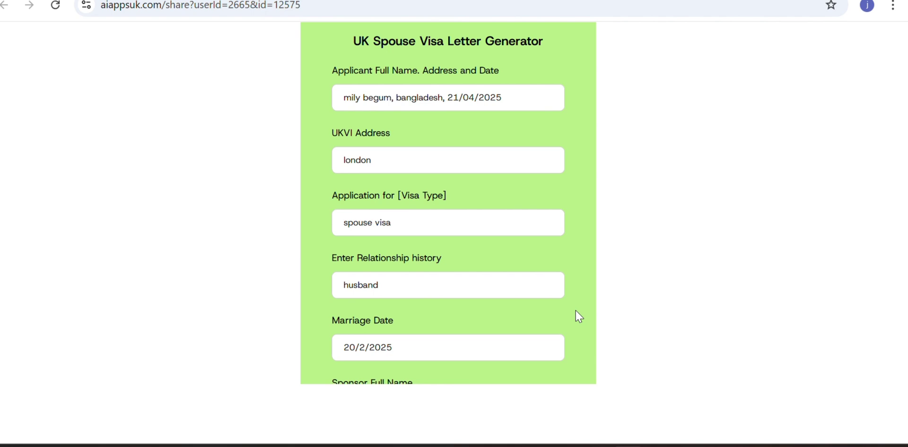
pyautogui.scroll(-1, 576, 310)
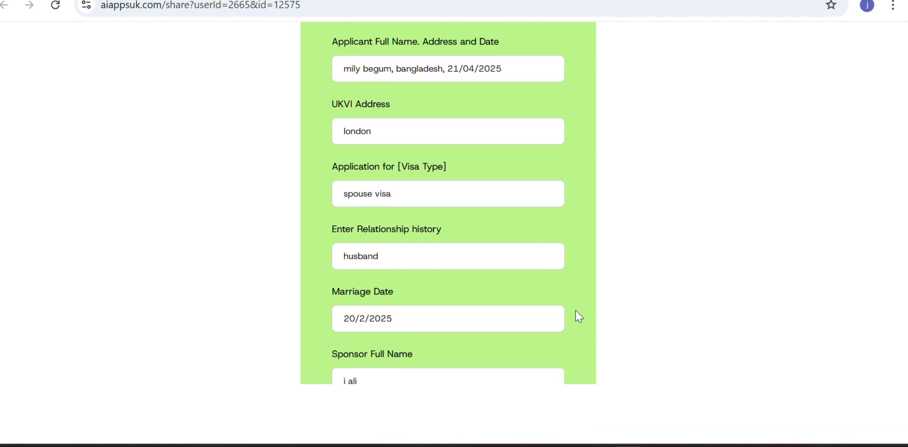
pyautogui.scroll(-2, 576, 311)
pyautogui.scroll(-2, 576, 310)
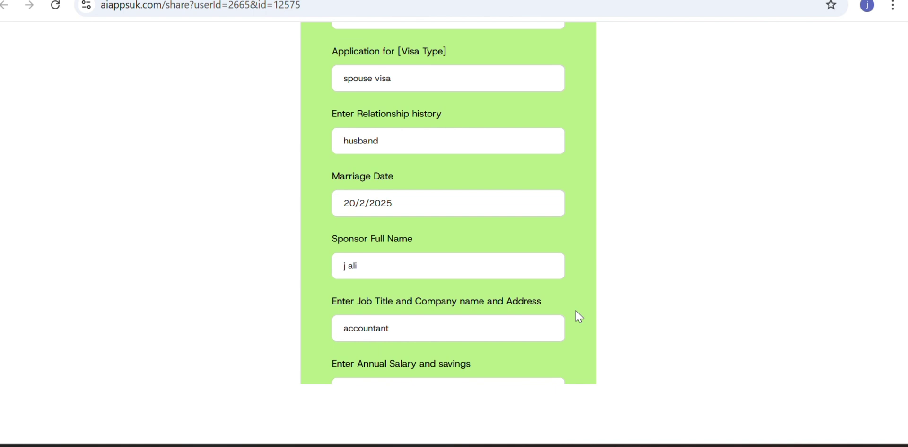
pyautogui.scroll(-3, 575, 310)
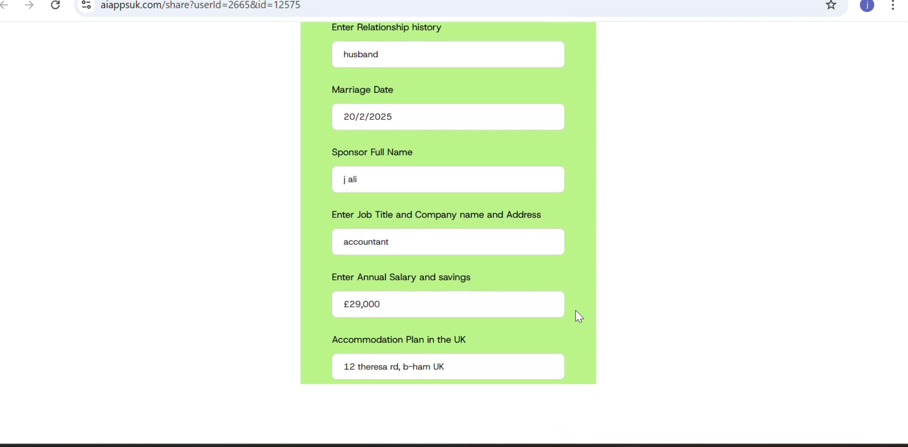
pyautogui.scroll(-2, 576, 310)
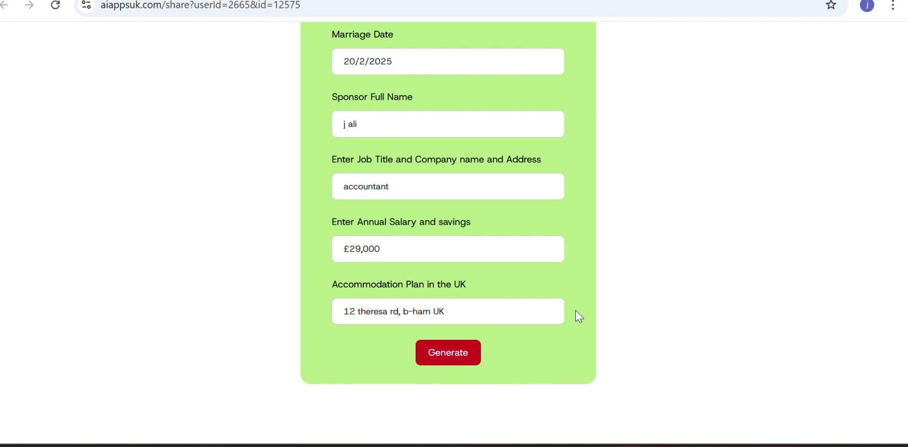
pyautogui.click(451, 363)
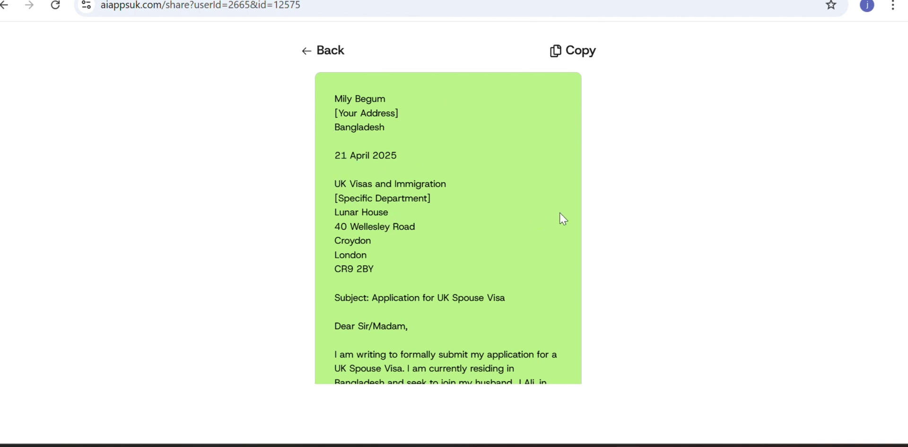
# Step: Read through the generated spouse visa letter and copy its full text
pyautogui.scroll(-3, 563, 218)
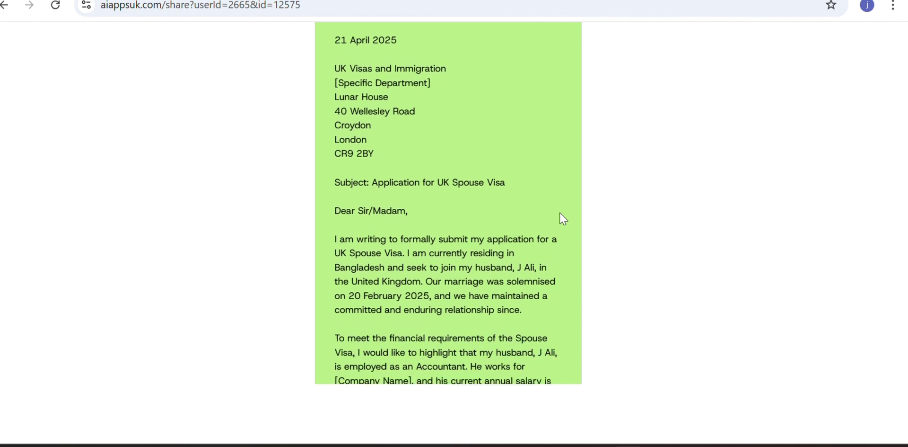
pyautogui.scroll(-5, 561, 213)
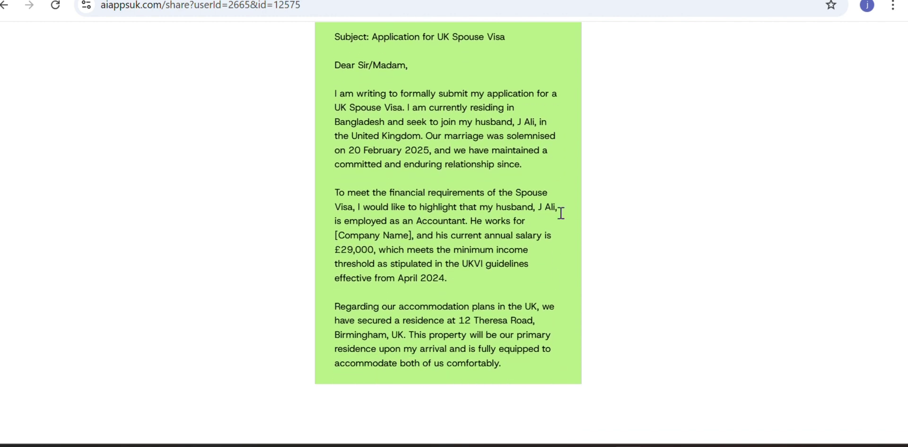
pyautogui.scroll(-2, 562, 218)
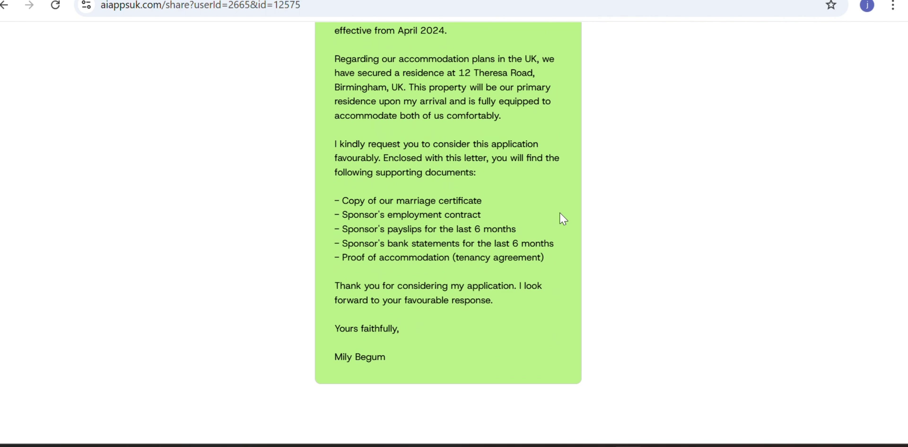
pyautogui.scroll(2, 560, 212)
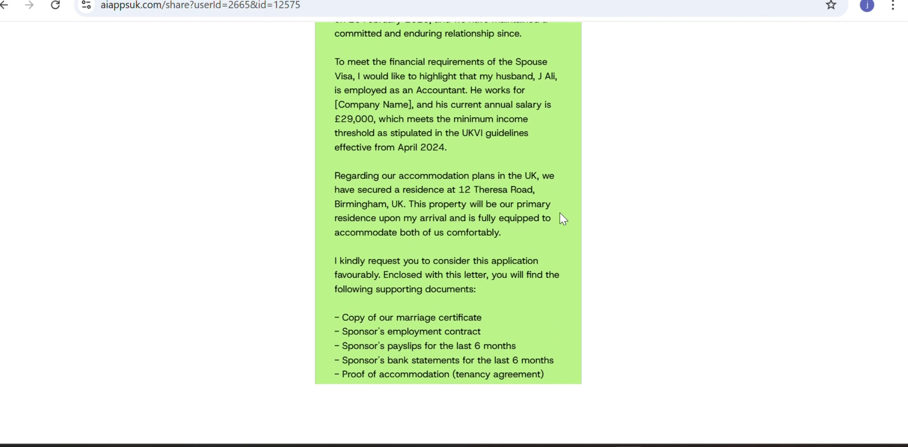
pyautogui.scroll(8, 561, 213)
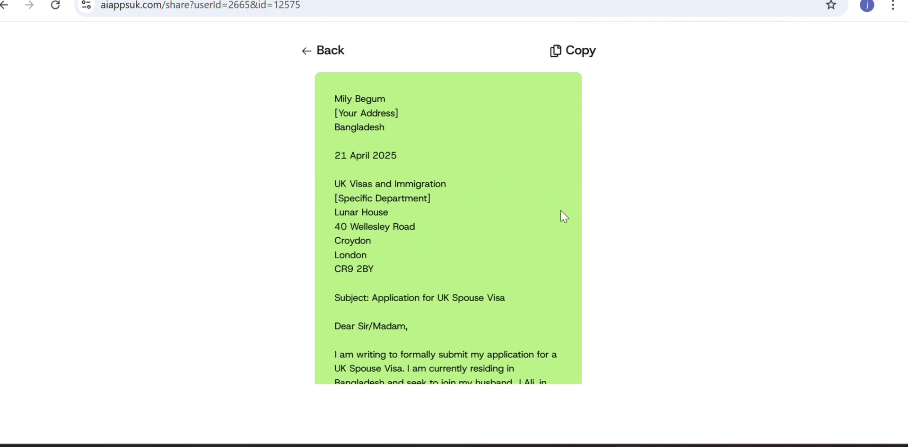
pyautogui.click(573, 54)
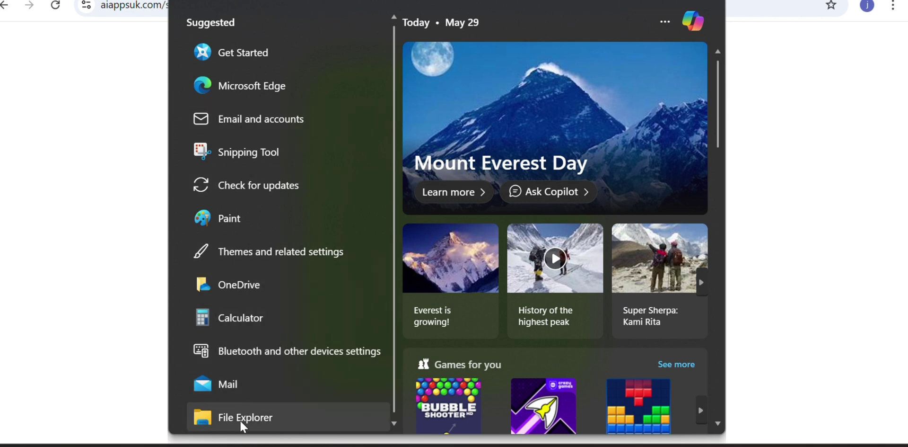
# Step: Switch to Word and paste the copied letter into a new blank document as plain text
pyautogui.write('w')
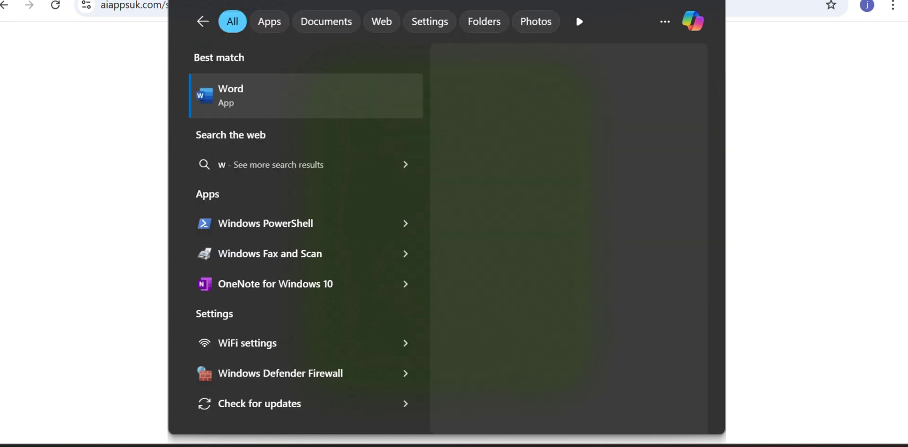
pyautogui.write('ord')
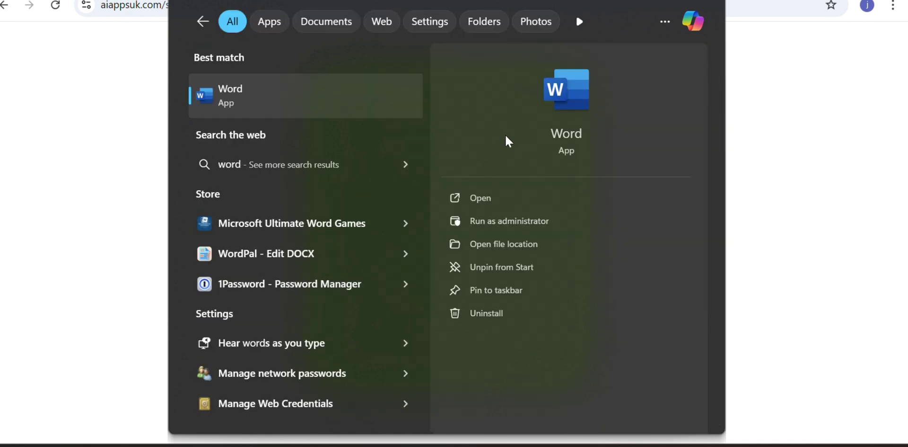
pyautogui.click(560, 146)
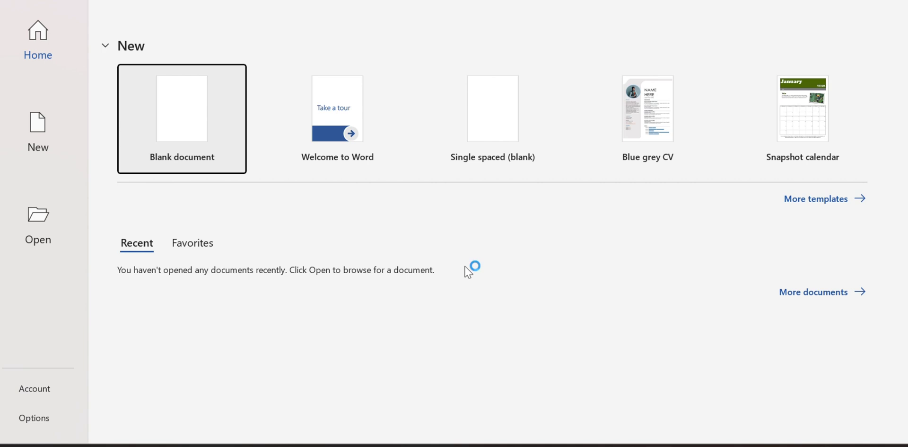
pyautogui.click(182, 120)
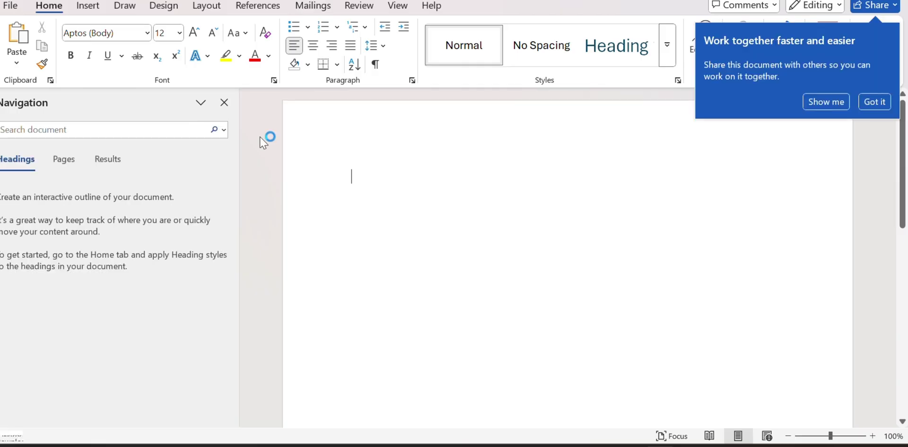
pyautogui.rightClick(363, 177)
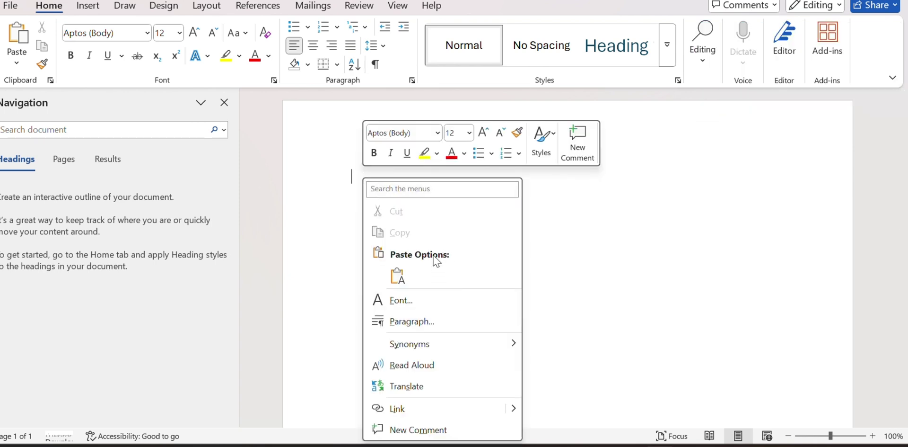
pyautogui.click(399, 277)
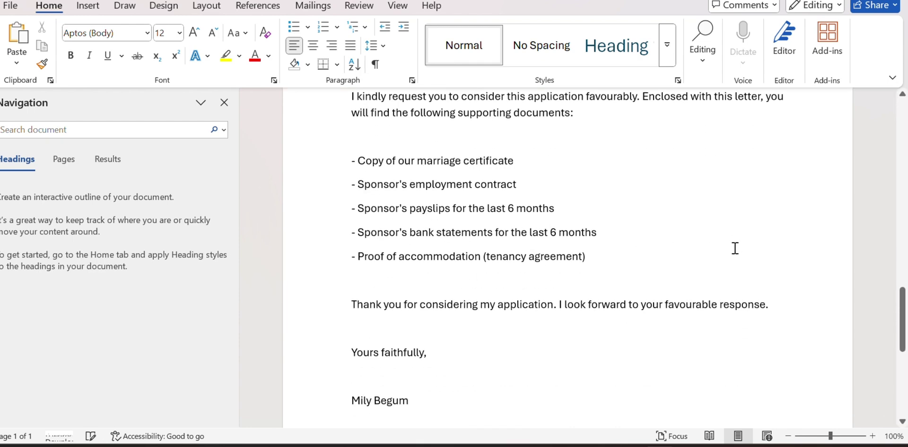
# Step: Delete the digits after "£2" in the annual salary figure of the financial requirements paragraph
pyautogui.press('Up')
pyautogui.press('Up')
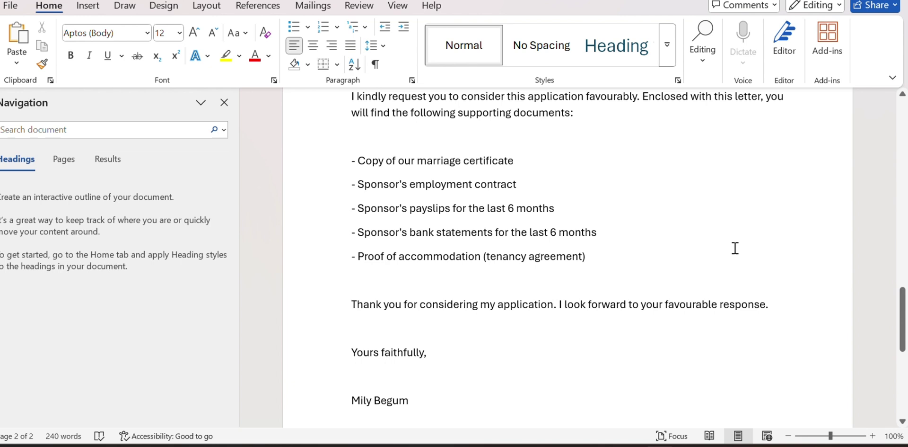
pyautogui.click(903, 95)
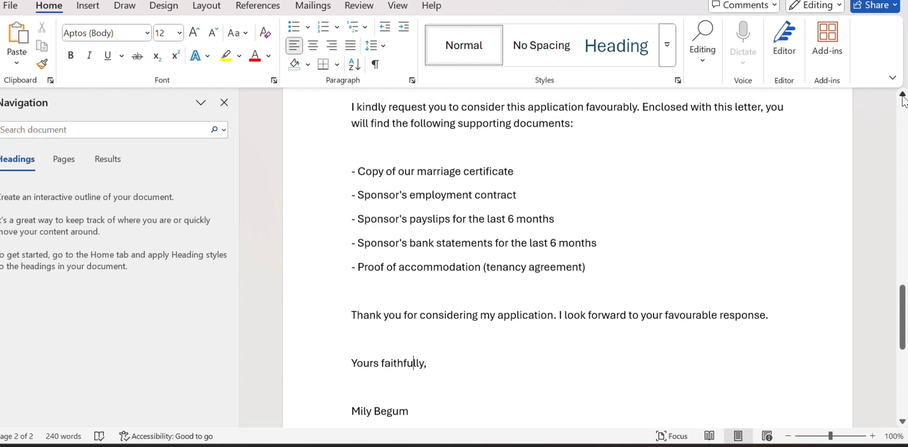
pyautogui.moveTo(902, 94); pyautogui.dragTo(903, 144)
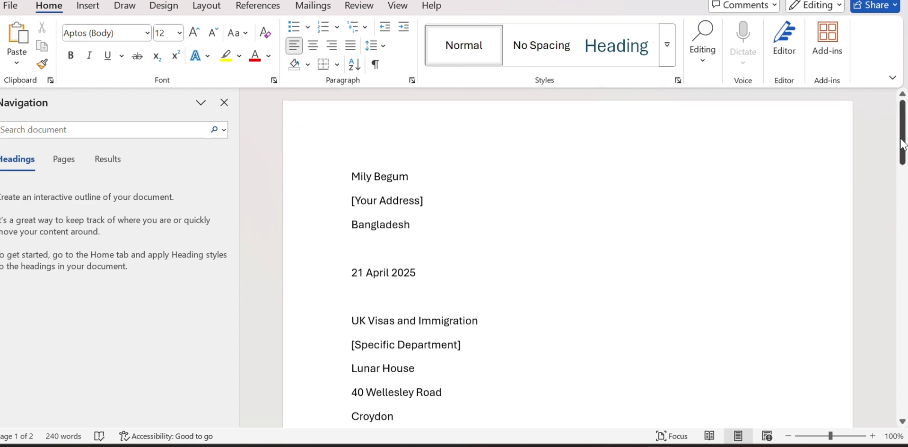
pyautogui.click(903, 193)
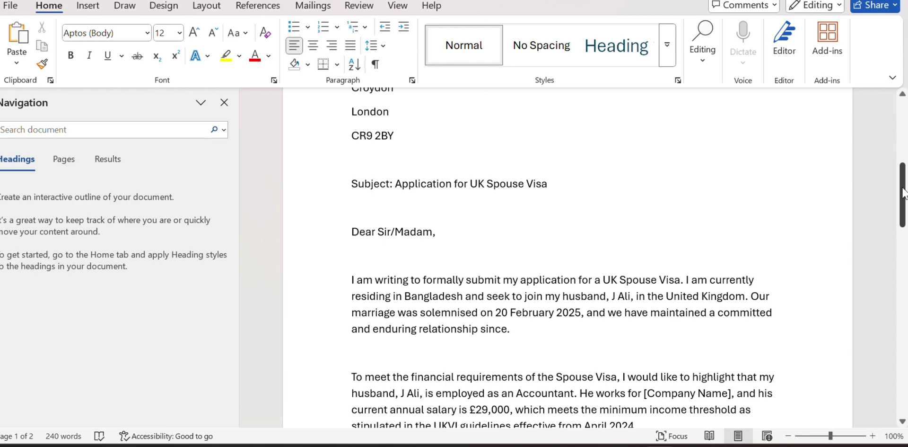
pyautogui.click(904, 252)
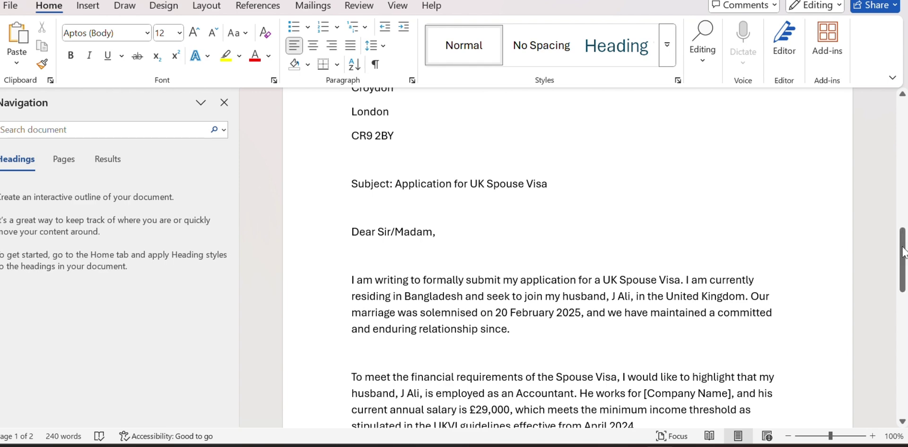
pyautogui.click(904, 150)
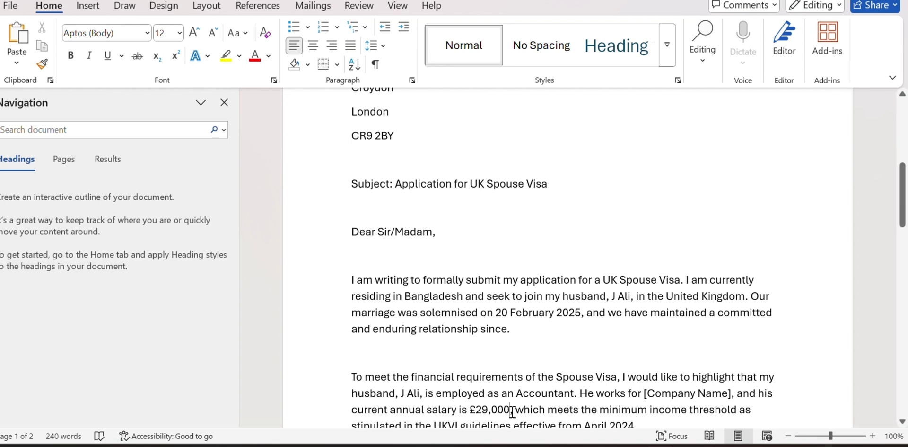
pyautogui.press('BackSpace')
pyautogui.press('BackSpace')
pyautogui.press('BackSpace')
pyautogui.press('BackSpace')
pyautogui.press('BackSpace')
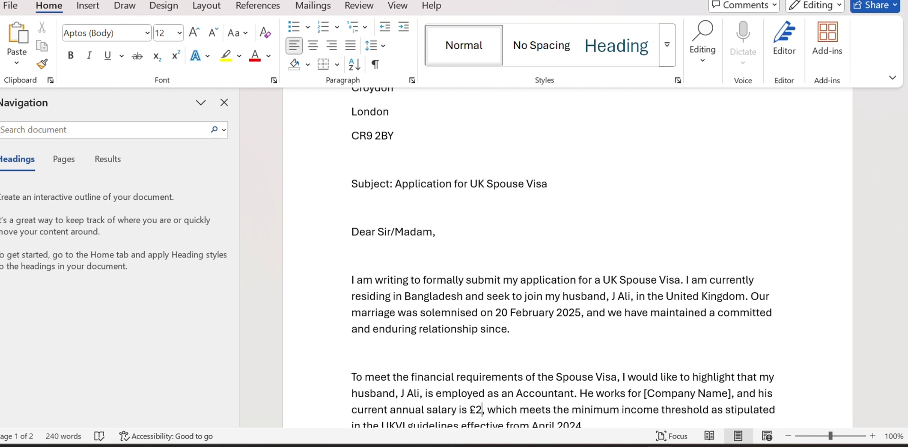